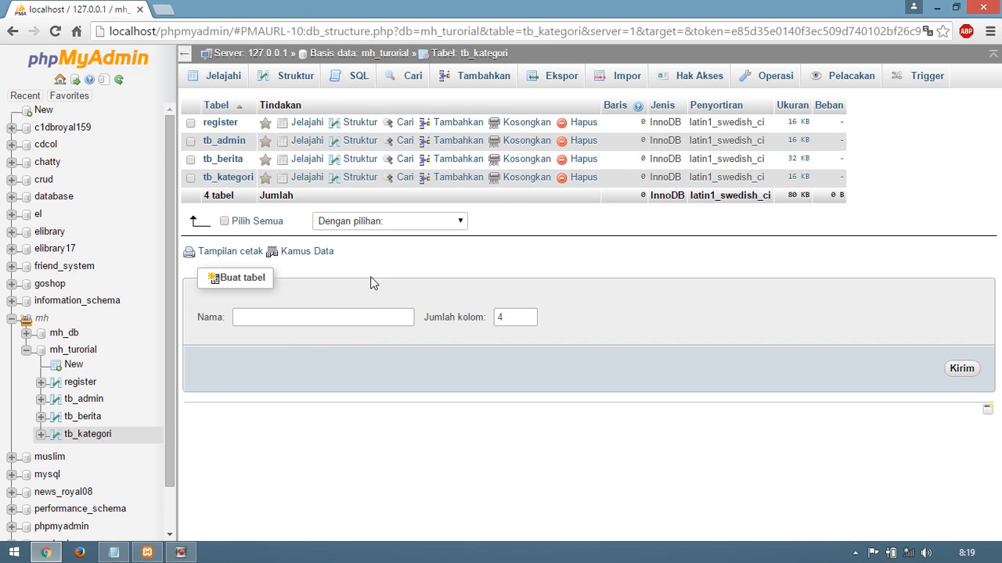
Open the mh_turorial database in the Designer (Desainer) view.
{"action": "left_click", "coordinate": [88, 352]}
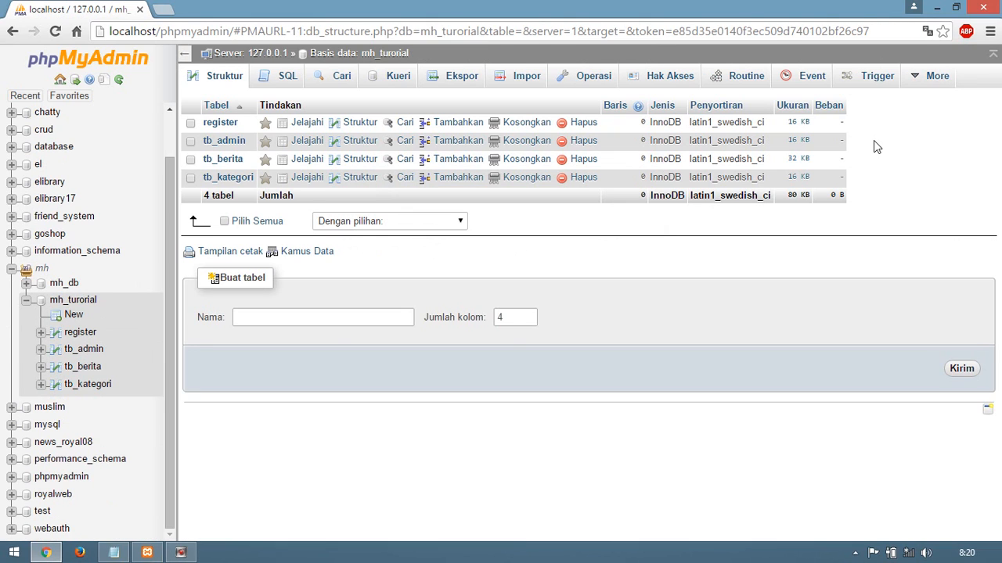
{"action": "mouse_move", "coordinate": [922, 85]}
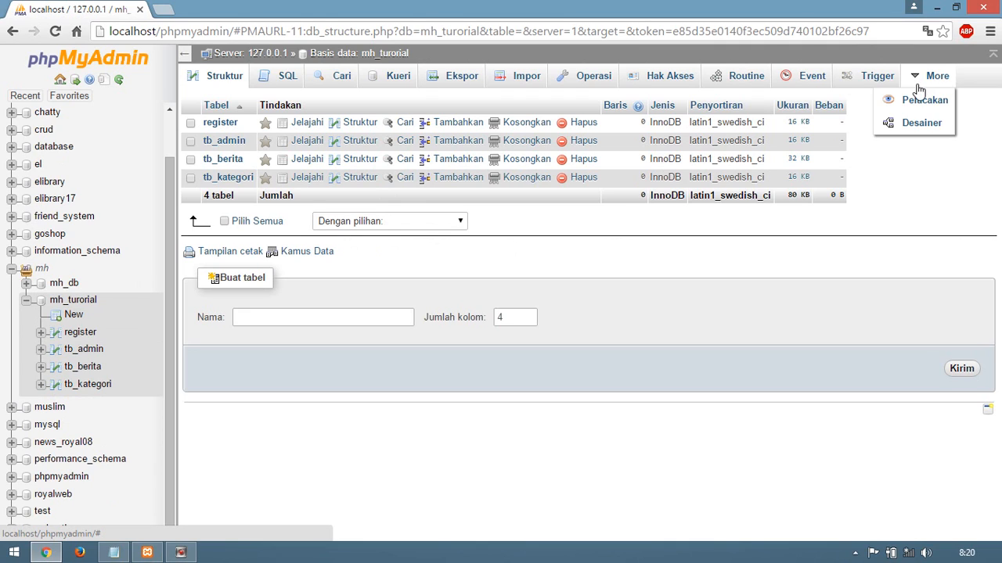
{"action": "left_click", "coordinate": [914, 131]}
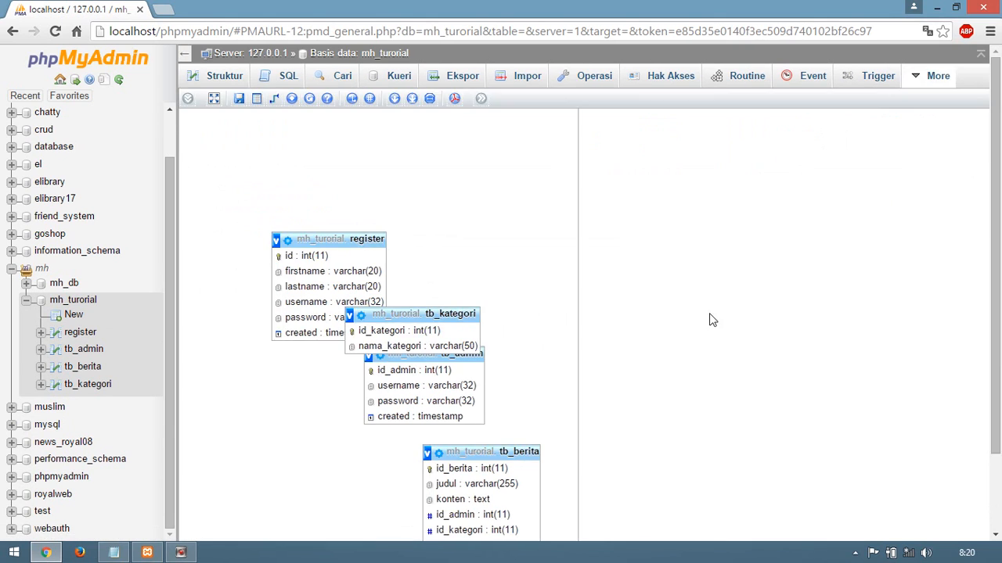
Spread the register, tb_kategori, tb_admin and tb_berita tables apart on the diagram so that none of them overlap.
{"action": "left_click_drag", "start_coordinate": [463, 313], "coordinate": [695, 182]}
{"action": "left_click_drag", "start_coordinate": [463, 353], "coordinate": [572, 257]}
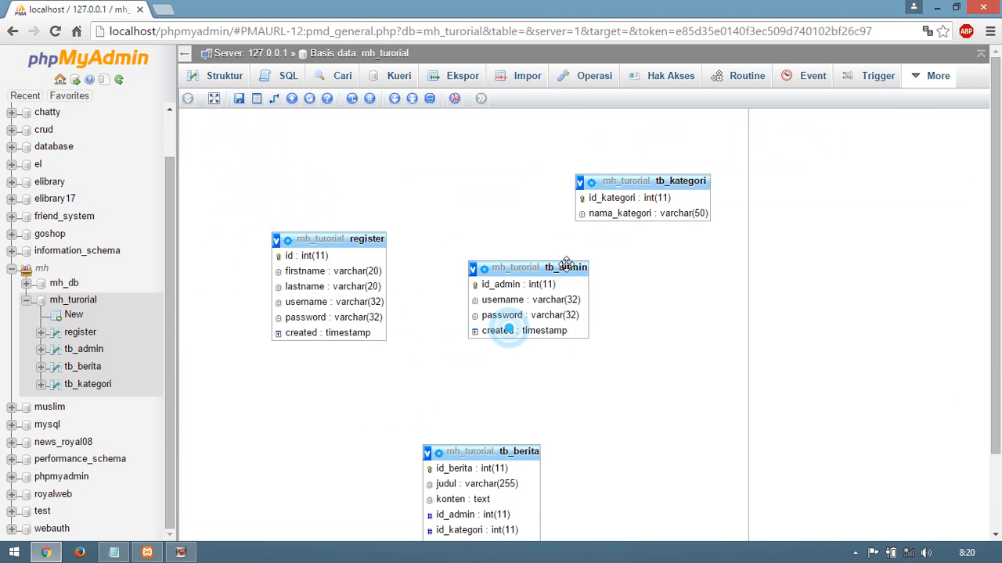
{"action": "left_click_drag", "start_coordinate": [507, 453], "coordinate": [798, 258]}
{"action": "left_click_drag", "start_coordinate": [558, 256], "coordinate": [592, 342]}
{"action": "left_click_drag", "start_coordinate": [365, 239], "coordinate": [290, 136]}
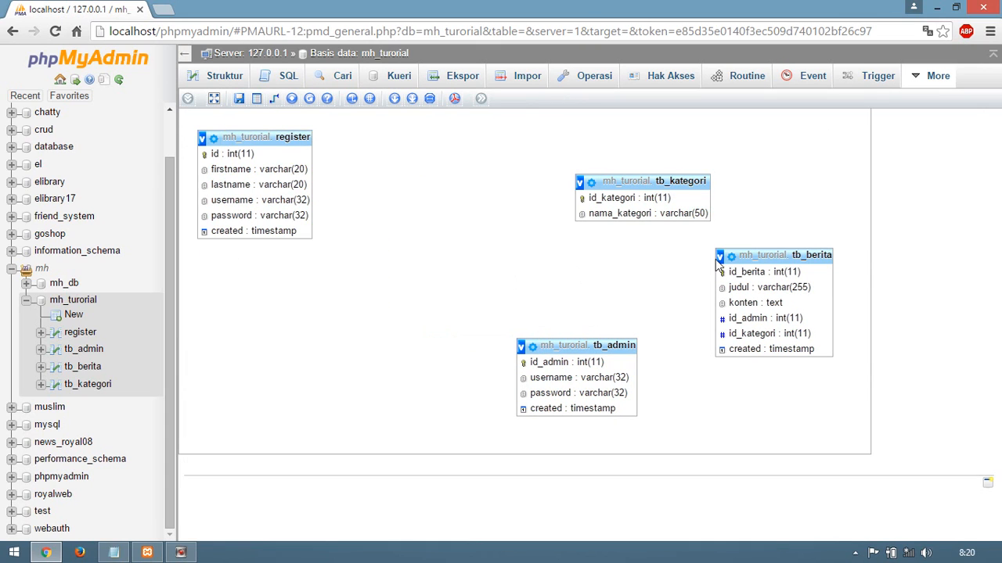
Arrange tb_admin, tb_berita and tb_kategori side by side on the diagram, with tb_berita between the other two and slightly higher.
{"action": "left_click_drag", "start_coordinate": [759, 255], "coordinate": [520, 248]}
{"action": "left_click_drag", "start_coordinate": [627, 350], "coordinate": [442, 219]}
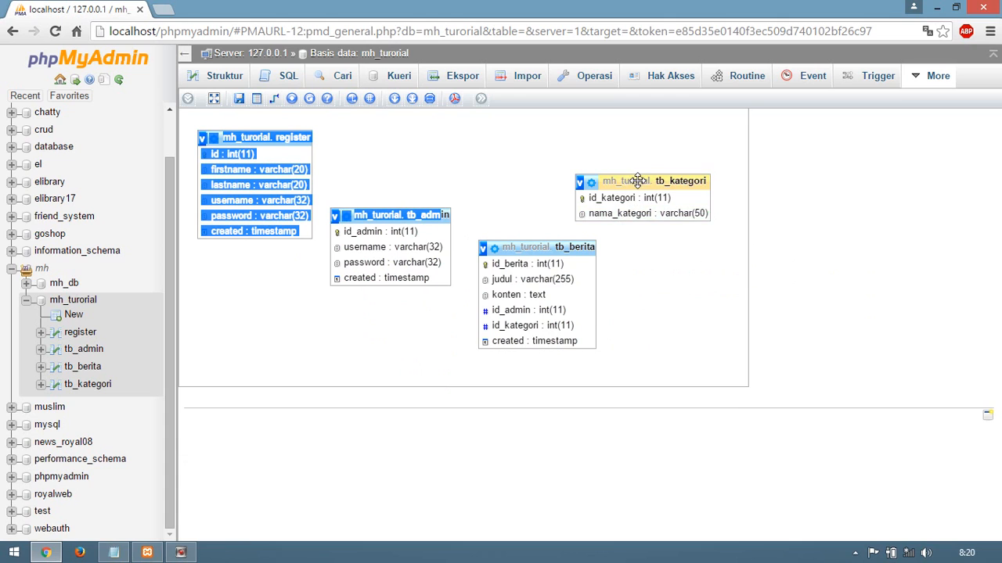
{"action": "left_click_drag", "start_coordinate": [642, 181], "coordinate": [717, 239]}
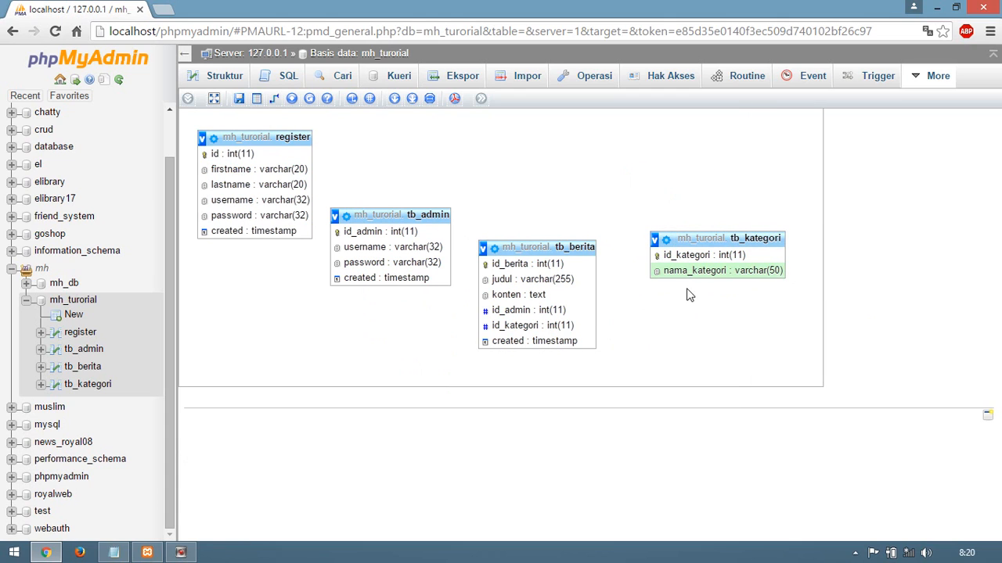
{"action": "left_click_drag", "start_coordinate": [555, 243], "coordinate": [568, 189]}
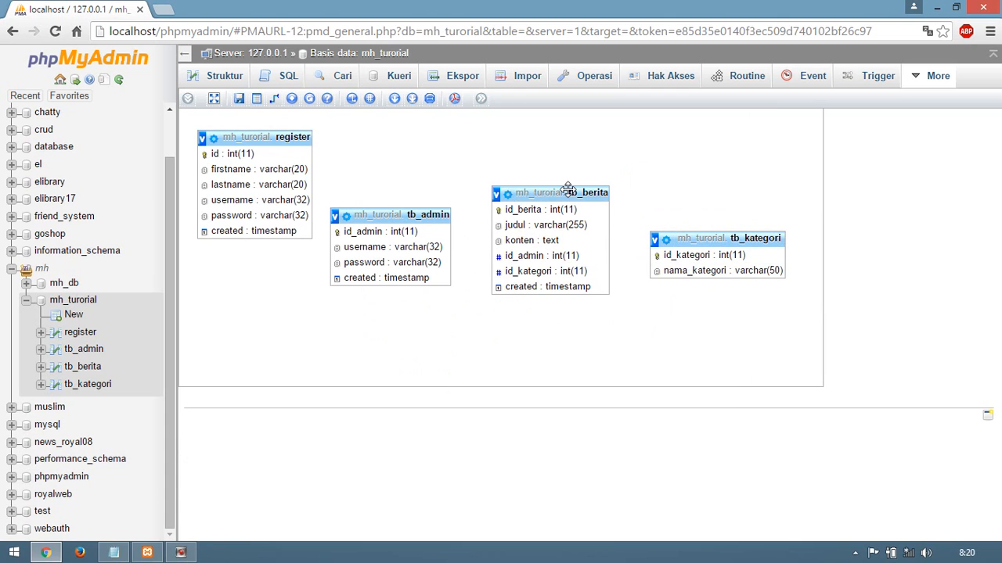
{"action": "left_click_drag", "start_coordinate": [713, 235], "coordinate": [727, 223]}
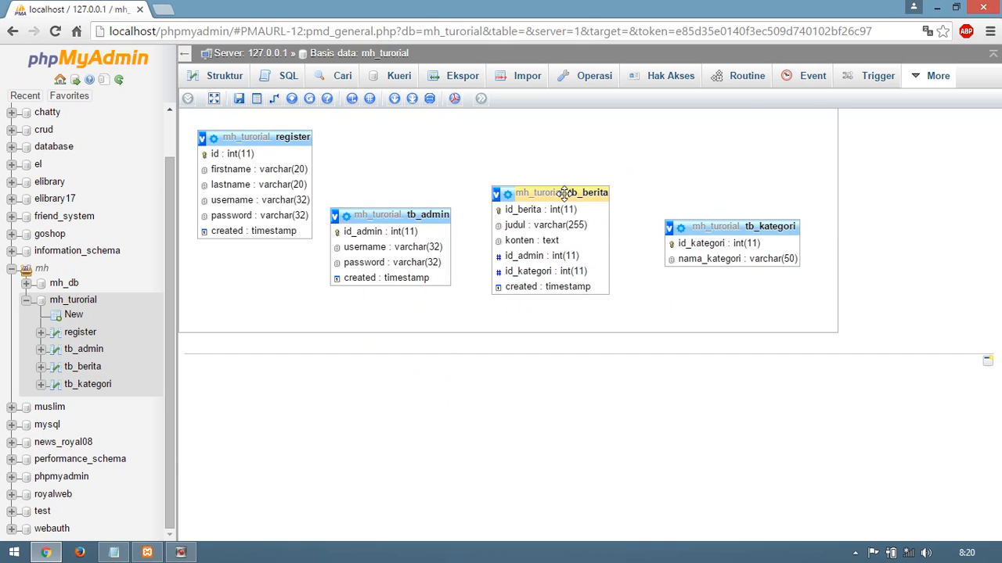
{"action": "left_click_drag", "start_coordinate": [566, 195], "coordinate": [588, 185]}
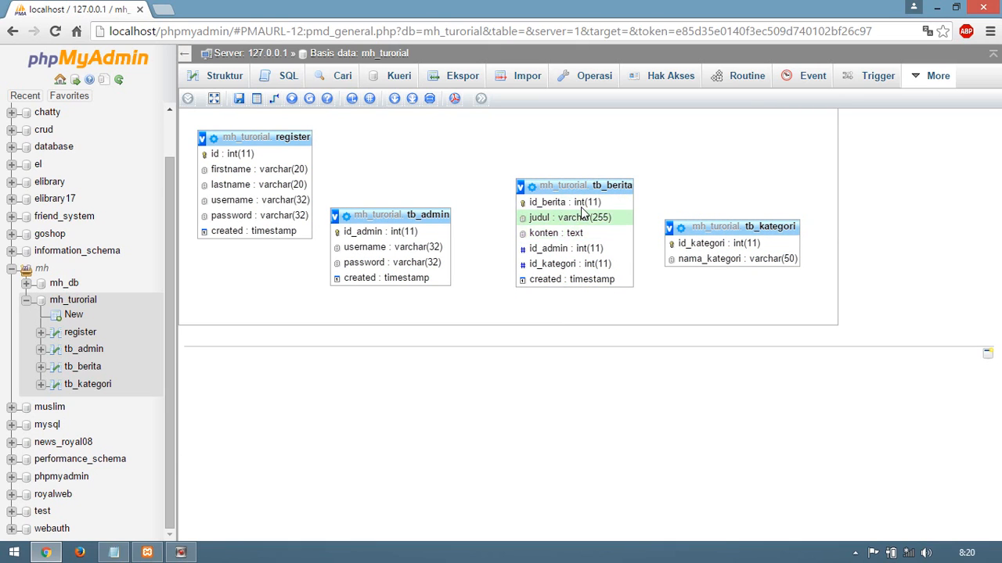
{"action": "left_click_drag", "start_coordinate": [683, 219], "coordinate": [699, 220]}
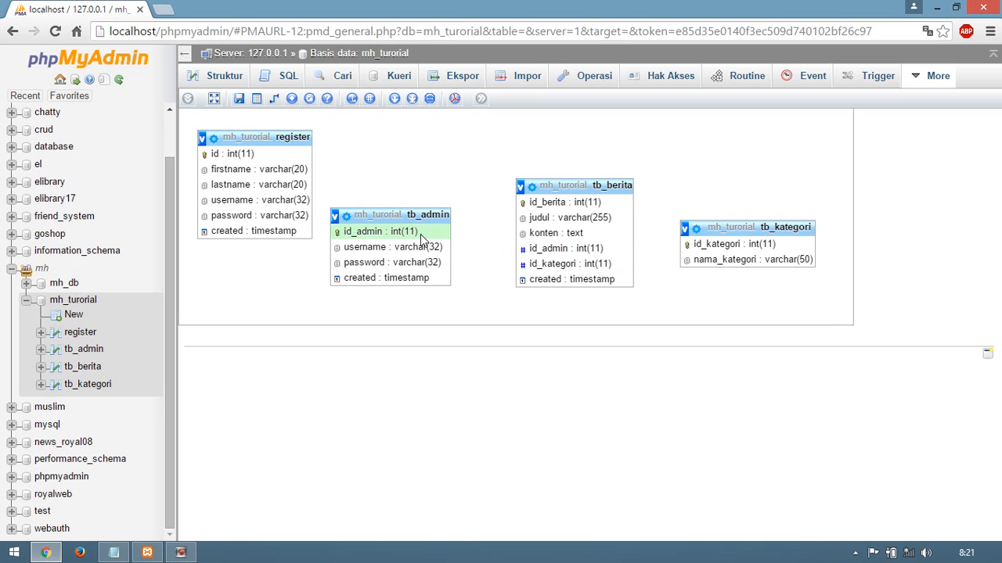
{"action": "left_click_drag", "start_coordinate": [570, 183], "coordinate": [564, 151]}
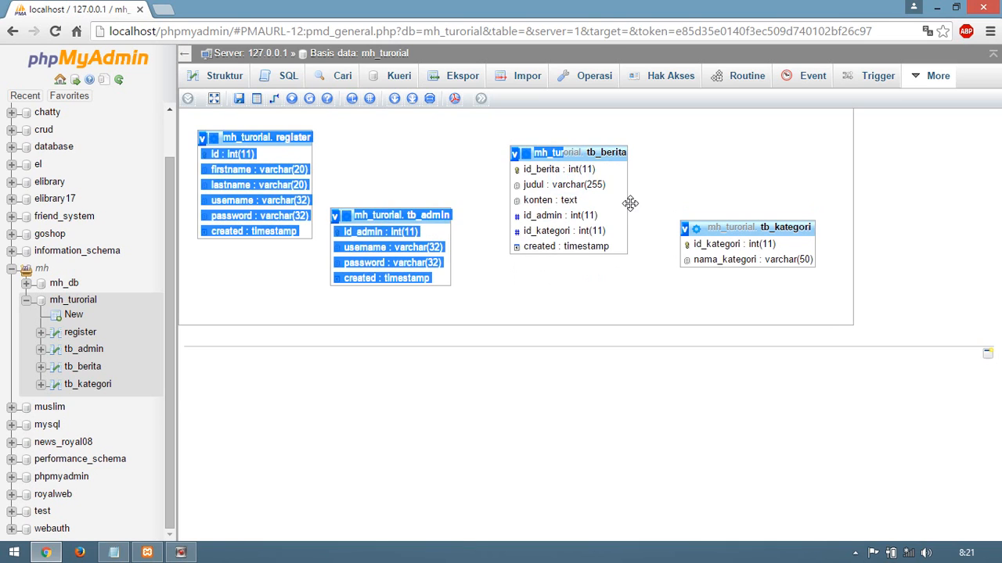
{"action": "left_click_drag", "start_coordinate": [704, 224], "coordinate": [715, 208]}
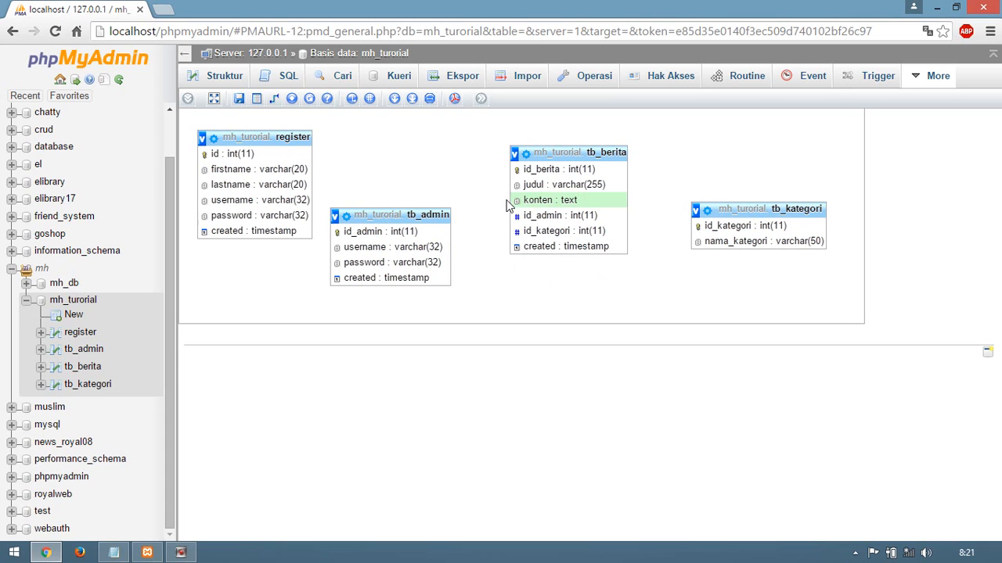
Create a foreign key relation from tb_admin's id_admin to tb_berita's id_admin, with CASCADE on delete and on update.
{"action": "left_click", "coordinate": [274, 104]}
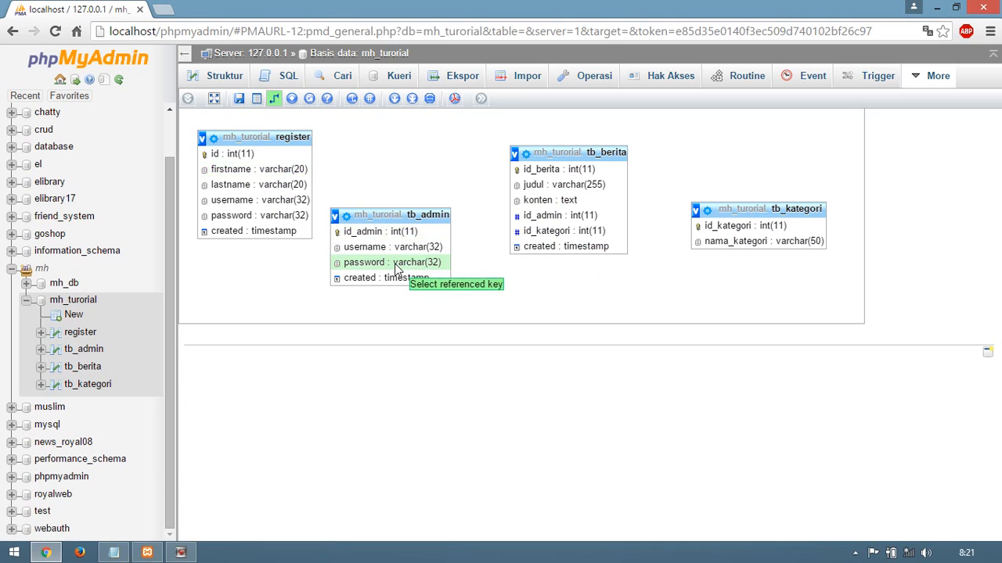
{"action": "left_click", "coordinate": [405, 232]}
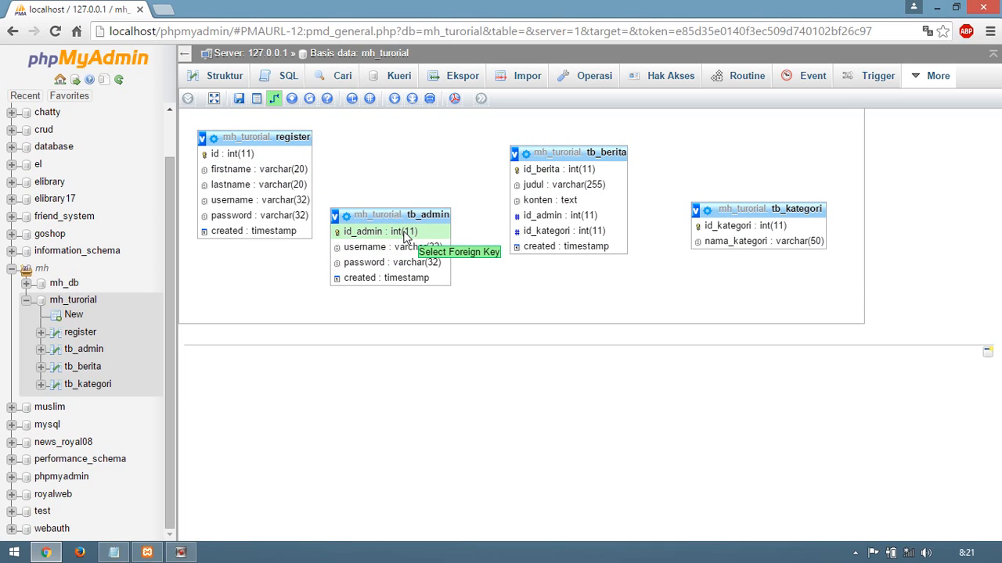
{"action": "left_click", "coordinate": [517, 218]}
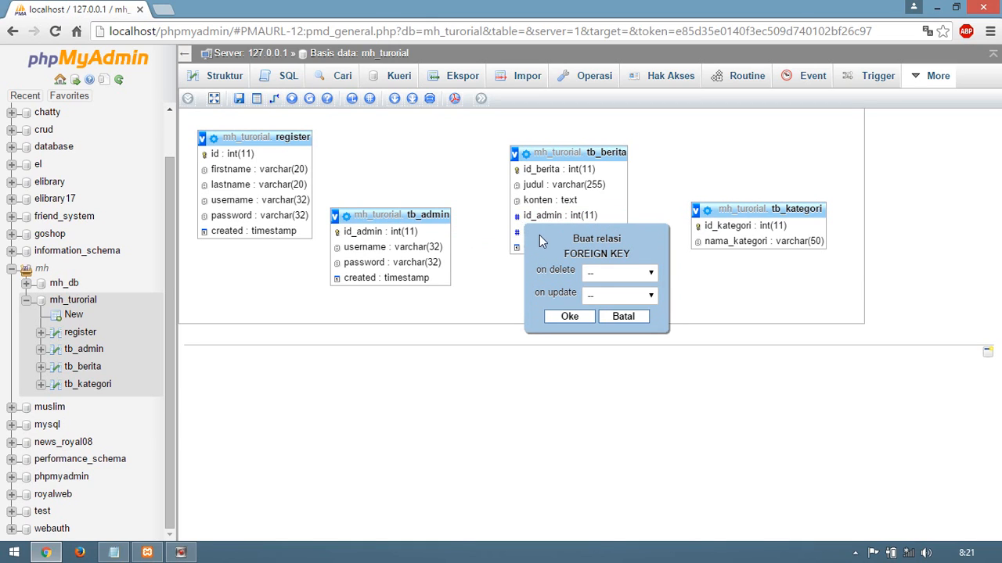
{"action": "left_click", "coordinate": [598, 273]}
{"action": "left_click", "coordinate": [599, 298]}
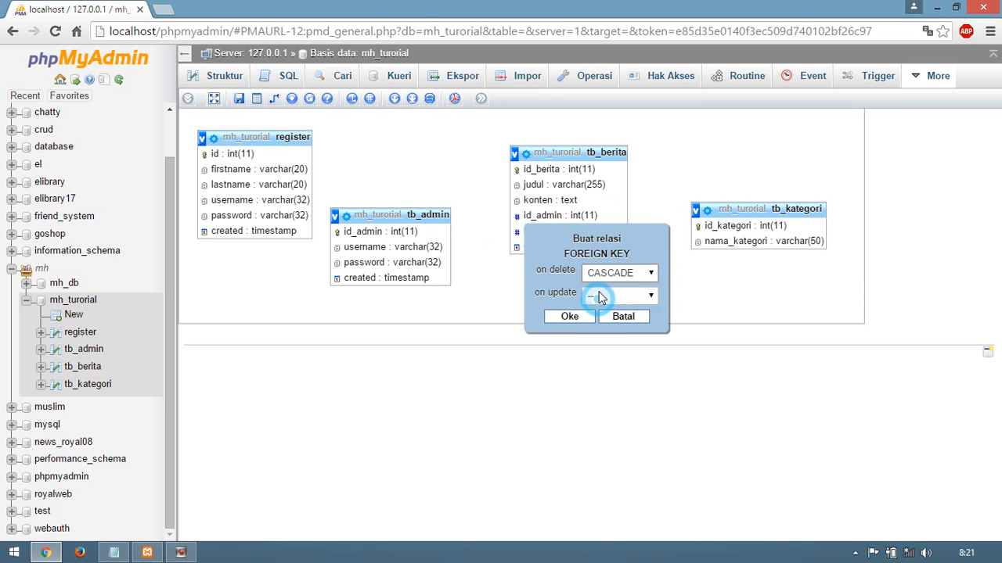
{"action": "left_click", "coordinate": [600, 295]}
{"action": "left_click", "coordinate": [600, 323]}
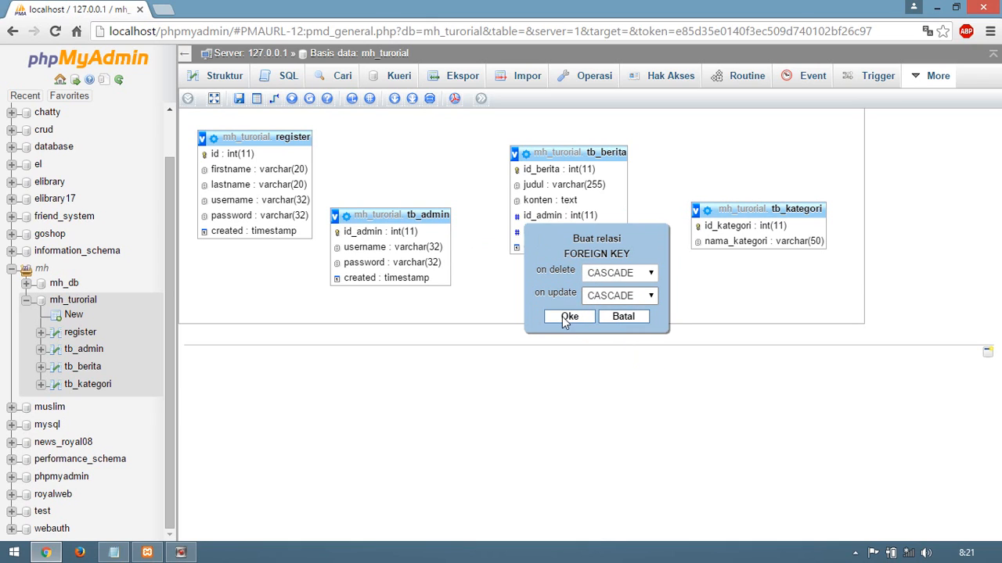
{"action": "left_click", "coordinate": [567, 319]}
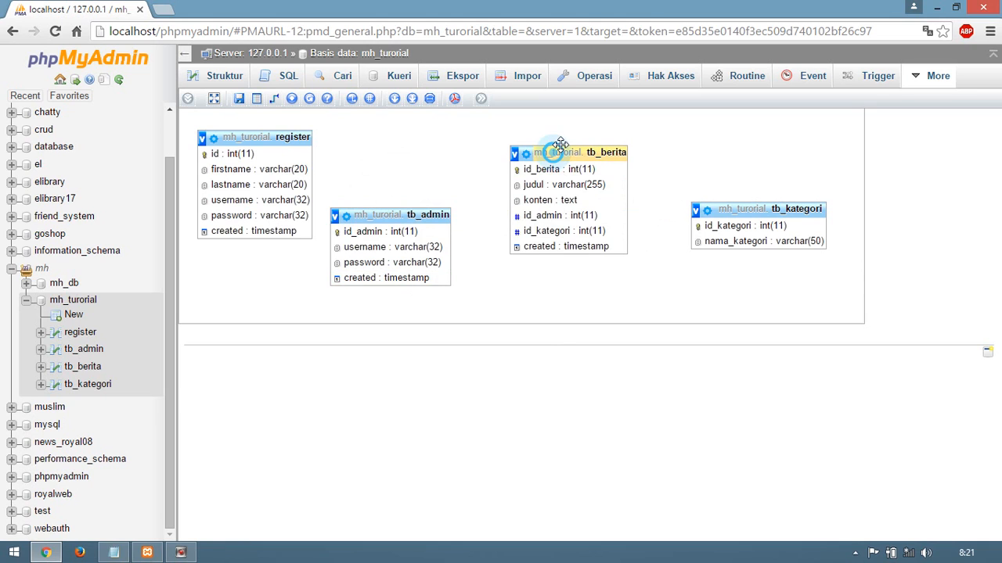
Move tb_berita up and tb_kategori lower and farther out, leaving a wide gap between the two tables.
{"action": "left_click_drag", "start_coordinate": [606, 152], "coordinate": [624, 127]}
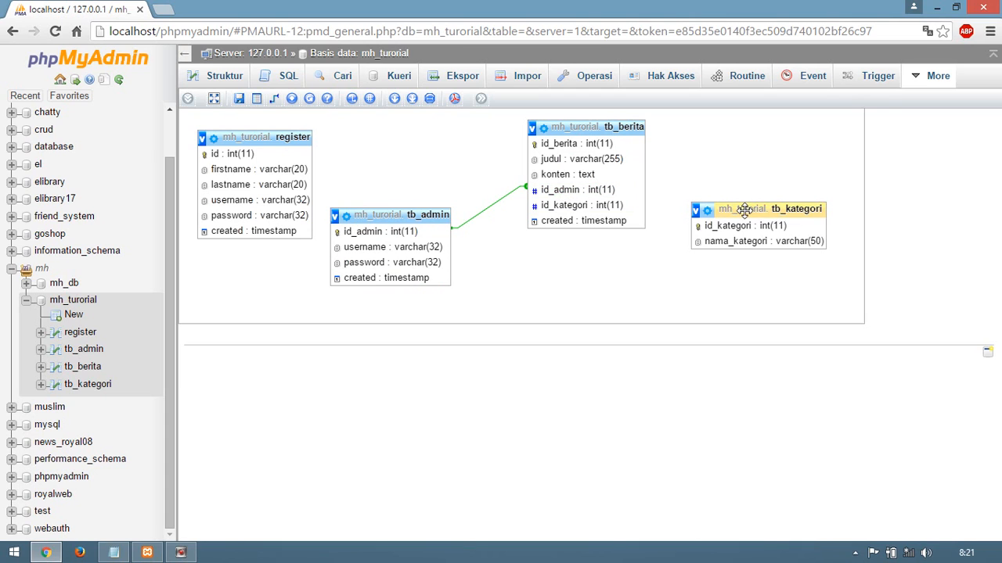
{"action": "left_click_drag", "start_coordinate": [747, 208], "coordinate": [768, 244]}
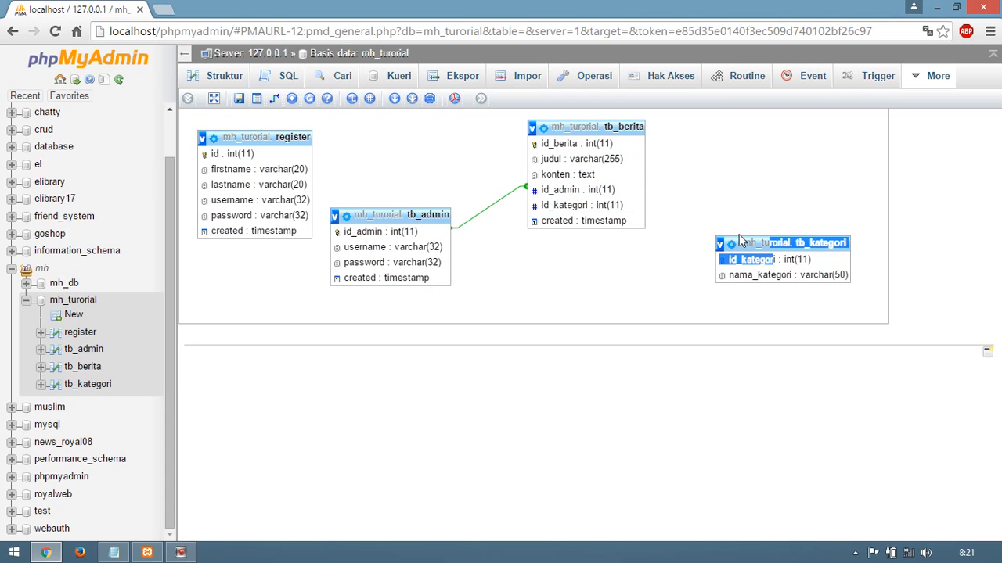
{"action": "left_click", "coordinate": [752, 265]}
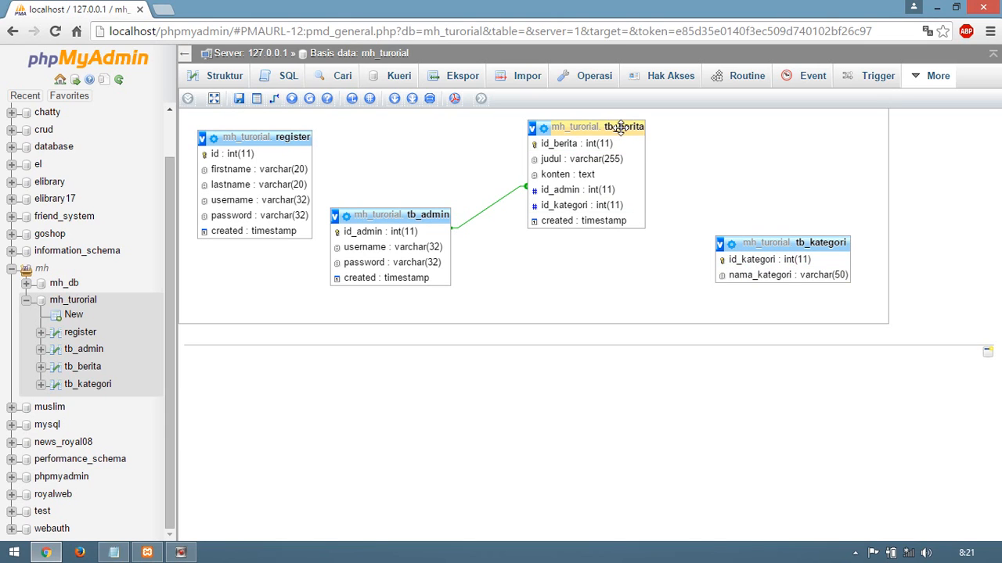
{"action": "left_click_drag", "start_coordinate": [620, 127], "coordinate": [599, 127]}
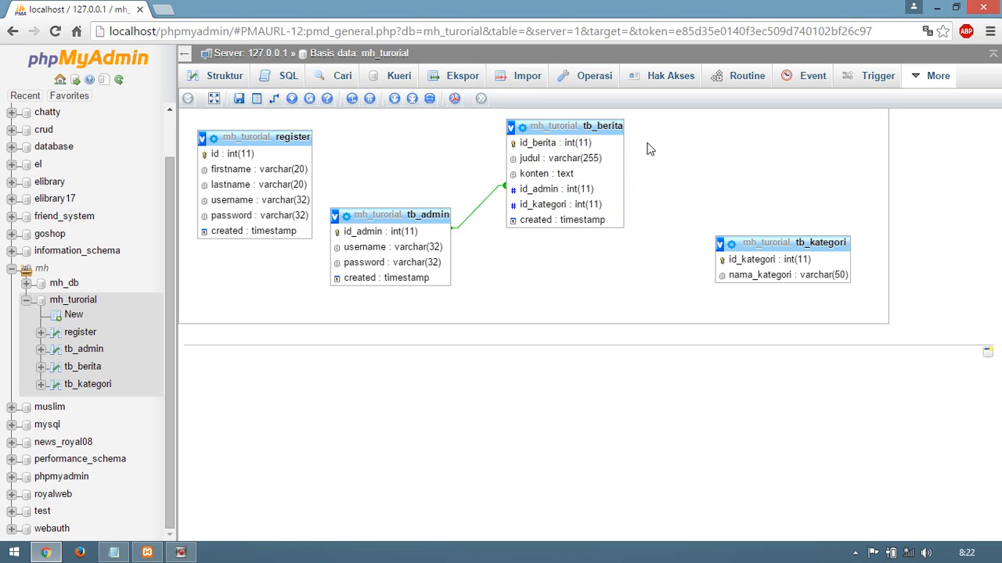
Create a foreign key relation from tb_kategori's id_kategori to tb_berita's id_kategori, keeping CASCADE on delete and on update.
{"action": "left_click", "coordinate": [274, 99]}
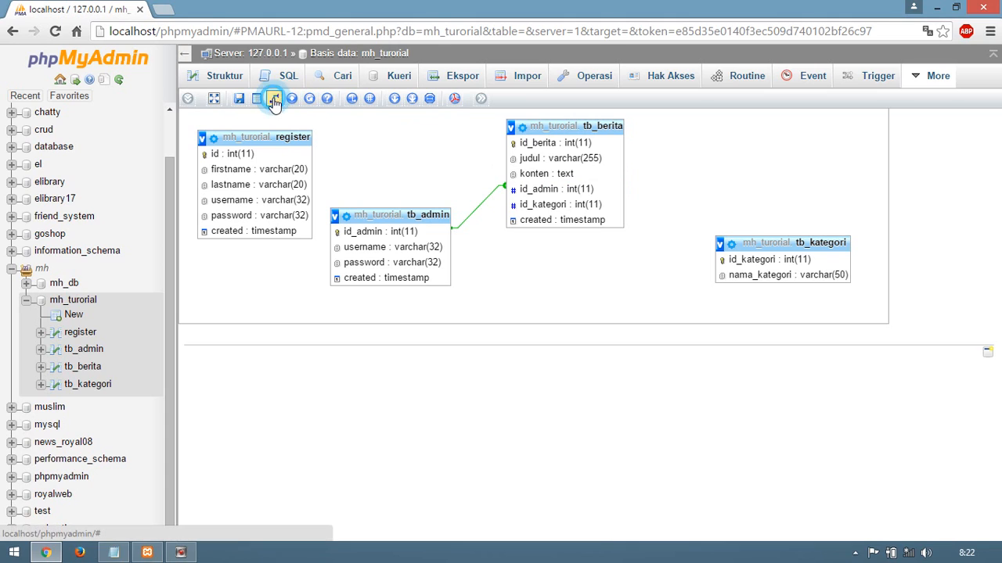
{"action": "left_click", "coordinate": [726, 262]}
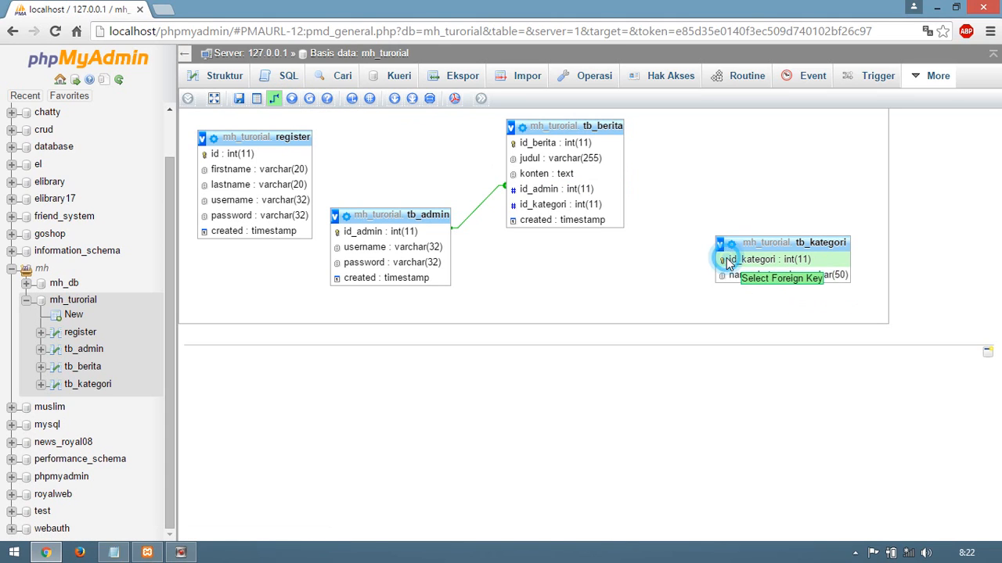
{"action": "left_click", "coordinate": [608, 204]}
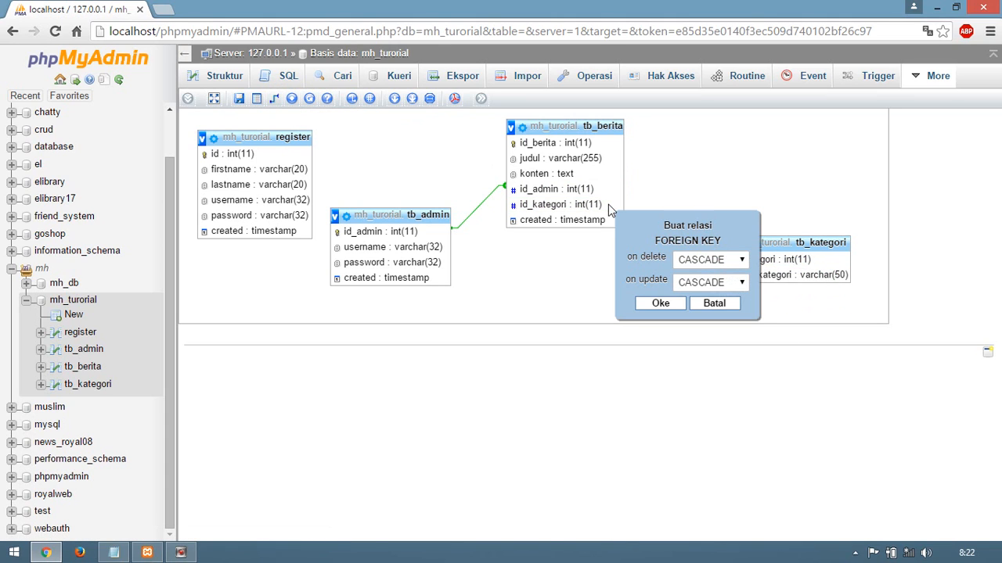
{"action": "left_click", "coordinate": [656, 305]}
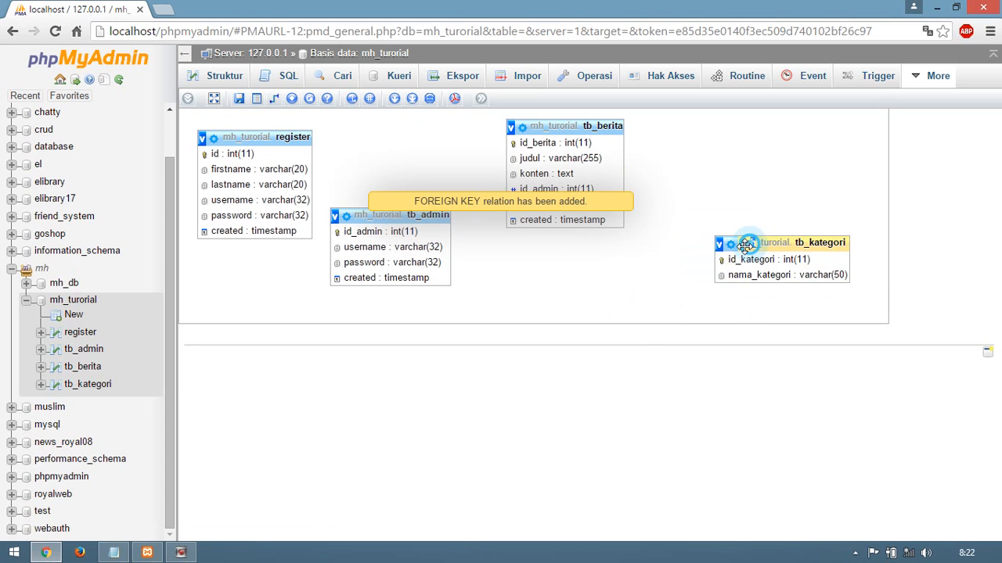
Tidy the diagram with tb_berita raised between tb_admin and tb_kategori, and register set apart above tb_admin.
{"action": "left_click_drag", "start_coordinate": [712, 243], "coordinate": [681, 258]}
{"action": "left_click_drag", "start_coordinate": [592, 126], "coordinate": [624, 128]}
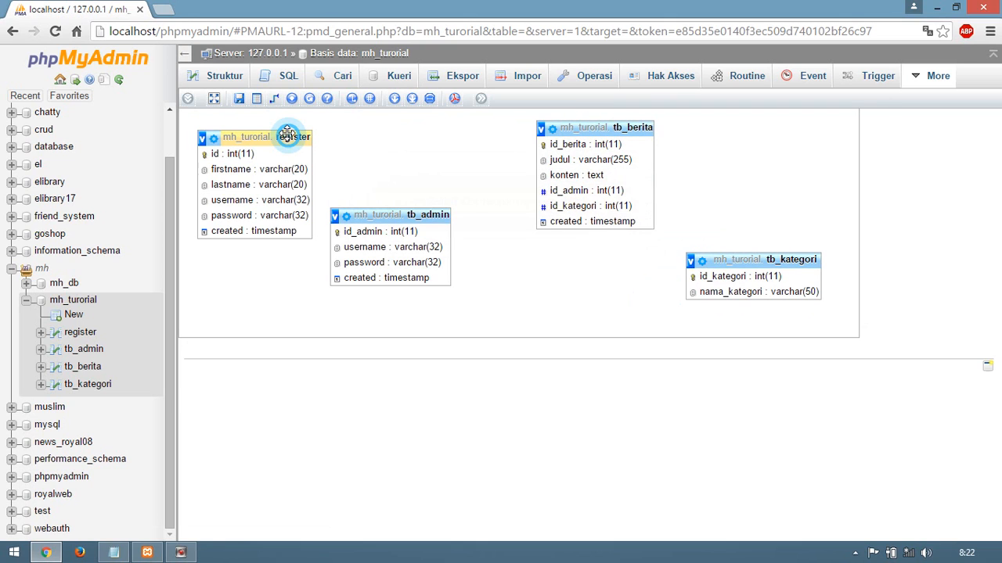
{"action": "left_click_drag", "start_coordinate": [286, 135], "coordinate": [294, 127]}
{"action": "left_click_drag", "start_coordinate": [380, 211], "coordinate": [385, 242]}
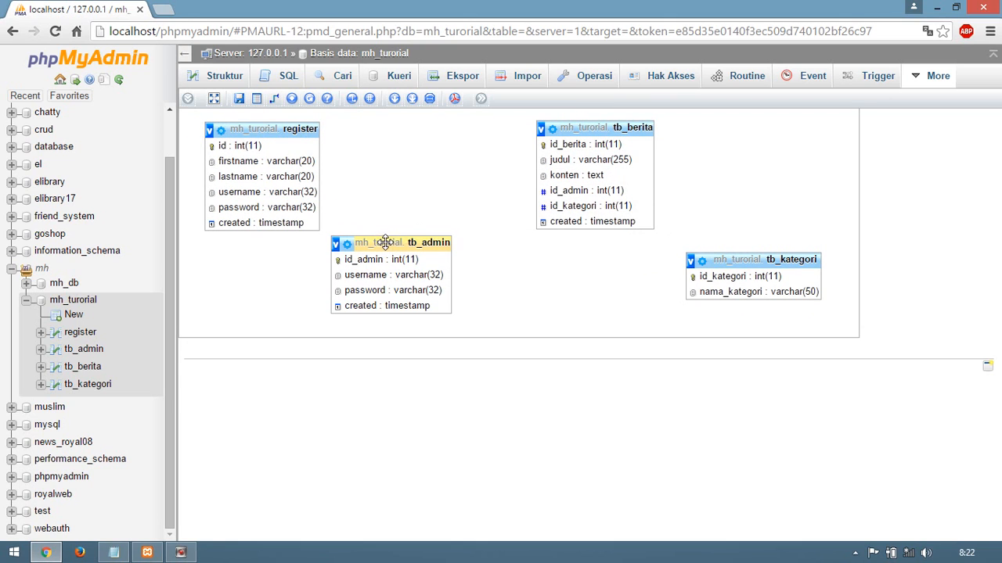
{"action": "left_click_drag", "start_coordinate": [577, 127], "coordinate": [550, 129]}
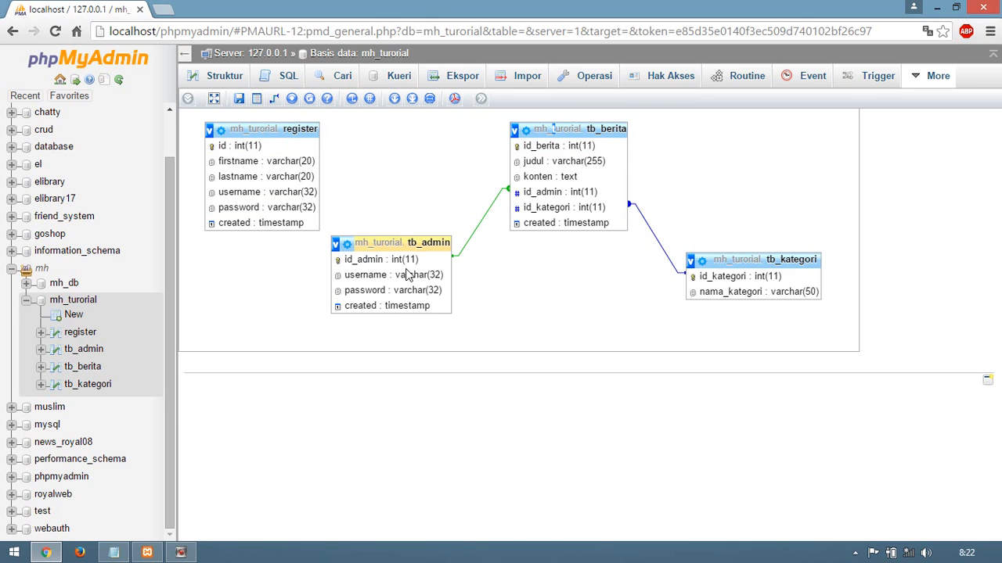
{"action": "left_click_drag", "start_coordinate": [566, 131], "coordinate": [583, 149]}
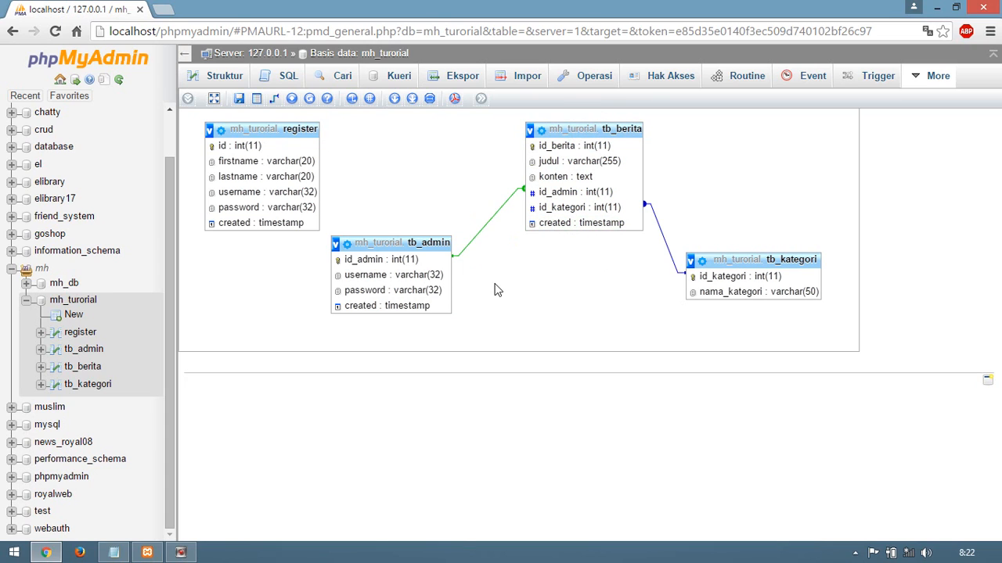
{"action": "left_click_drag", "start_coordinate": [773, 259], "coordinate": [756, 279]}
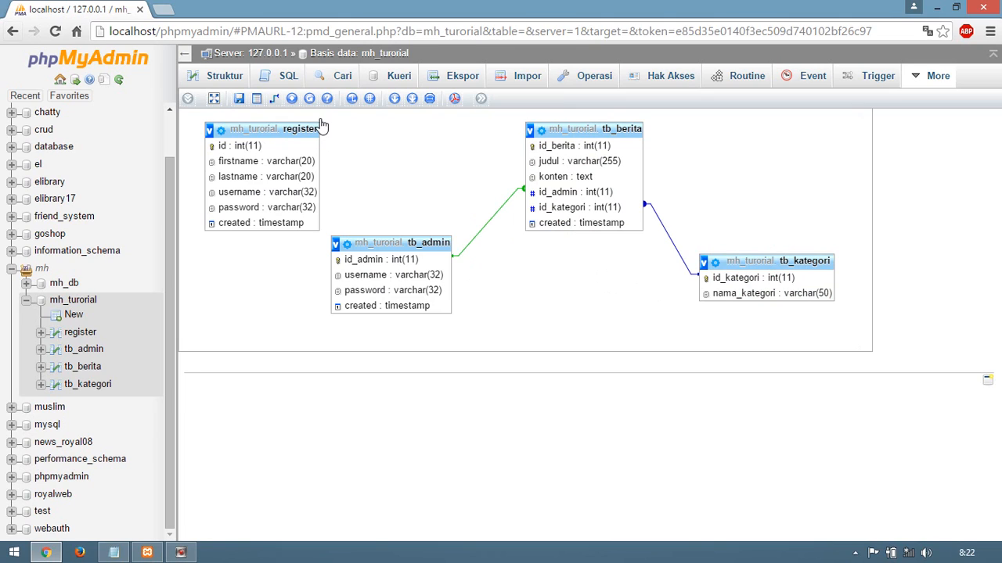